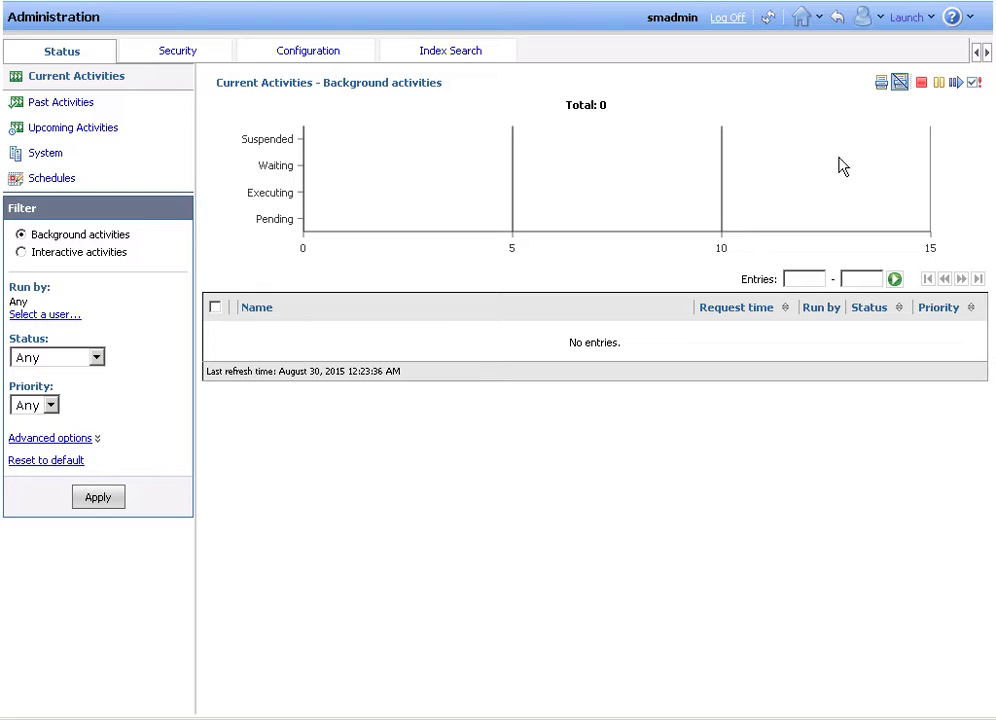
Start a new export in Content Administration named "Test Export", deploying selected public folders and directory content
left_click(328, 54)
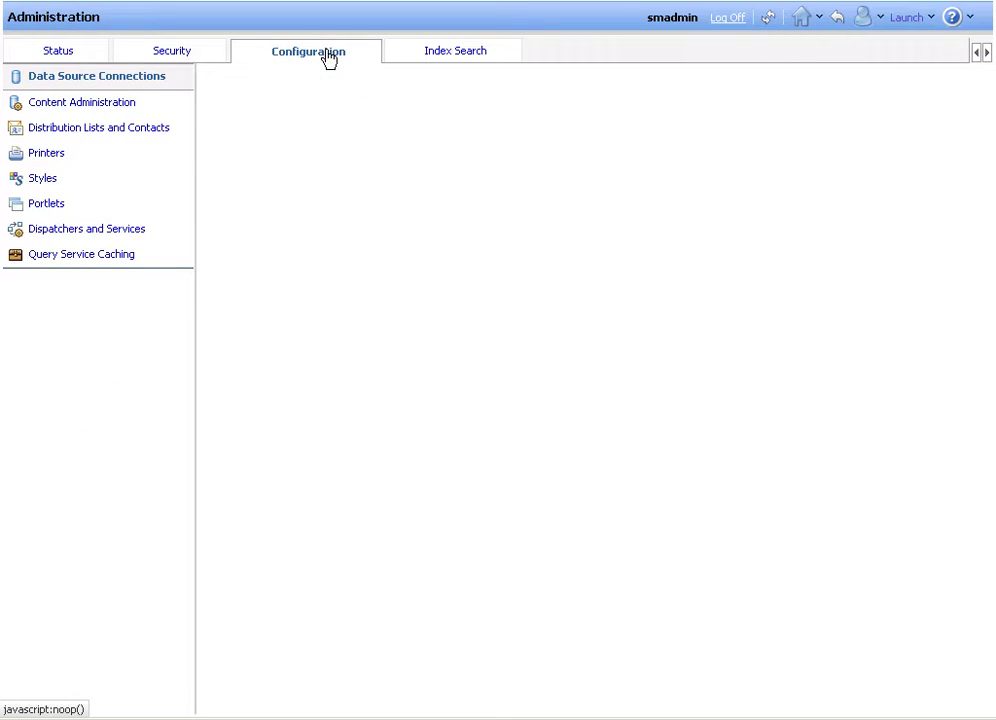
left_click(116, 104)
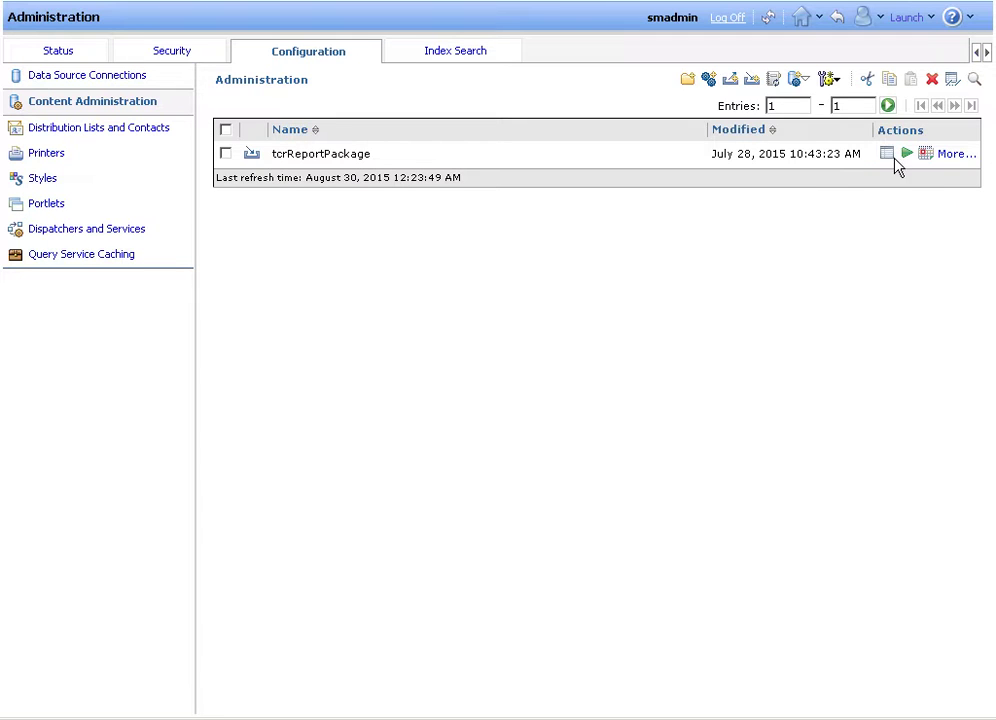
left_click(731, 80)
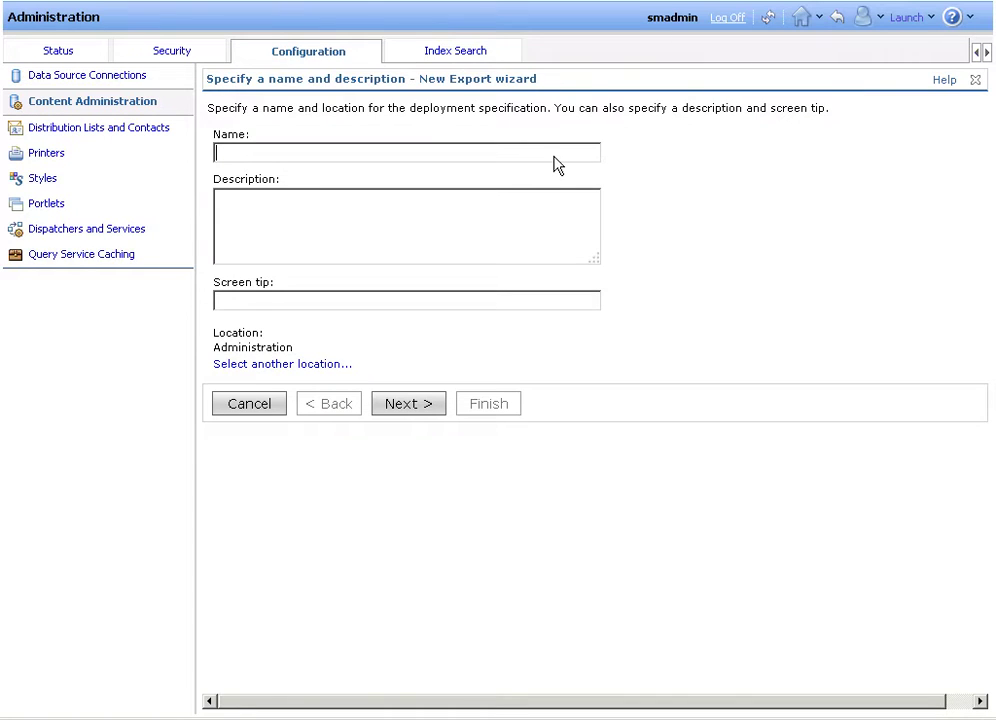
type("Test Export")
left_click(420, 411)
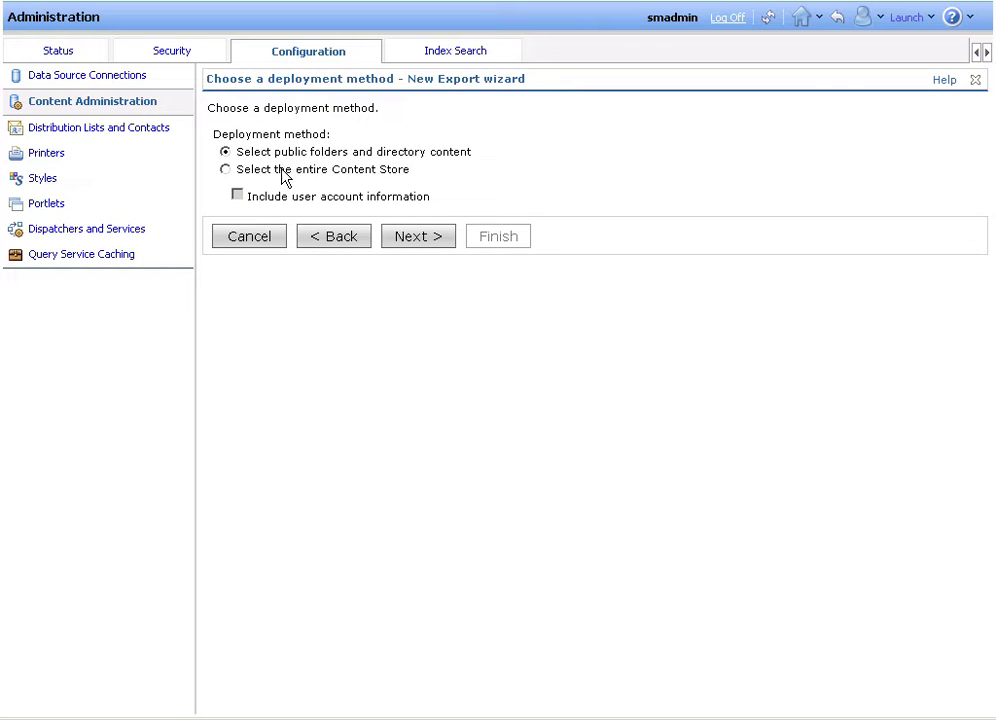
left_click(420, 238)
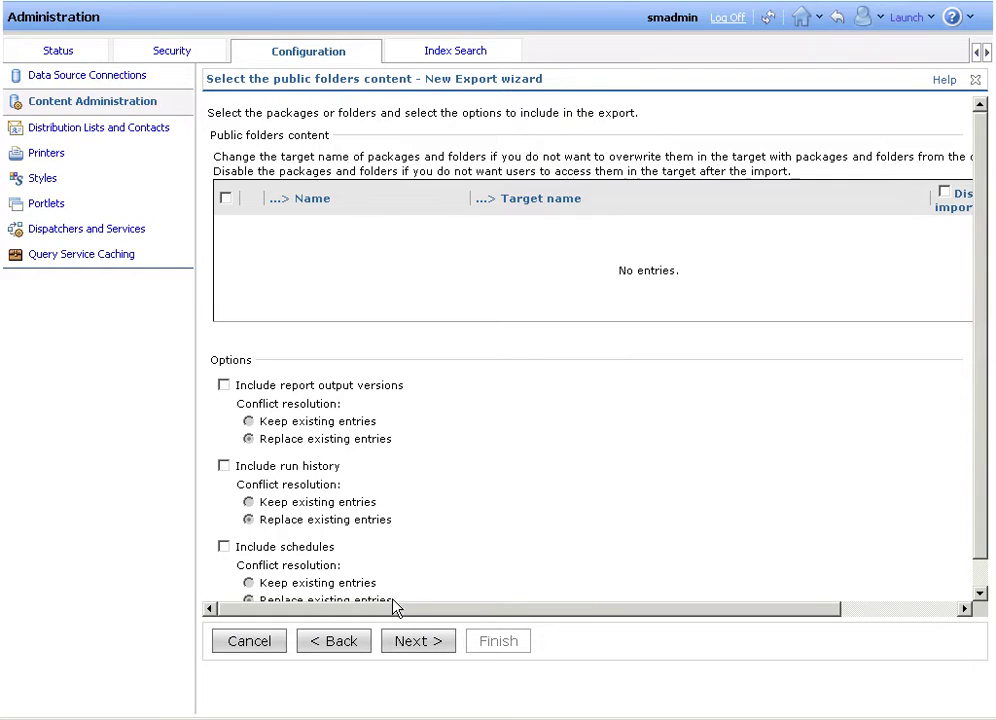
Add Test Package from Public Folders to the content of the export
left_click_drag(541, 614, 803, 582)
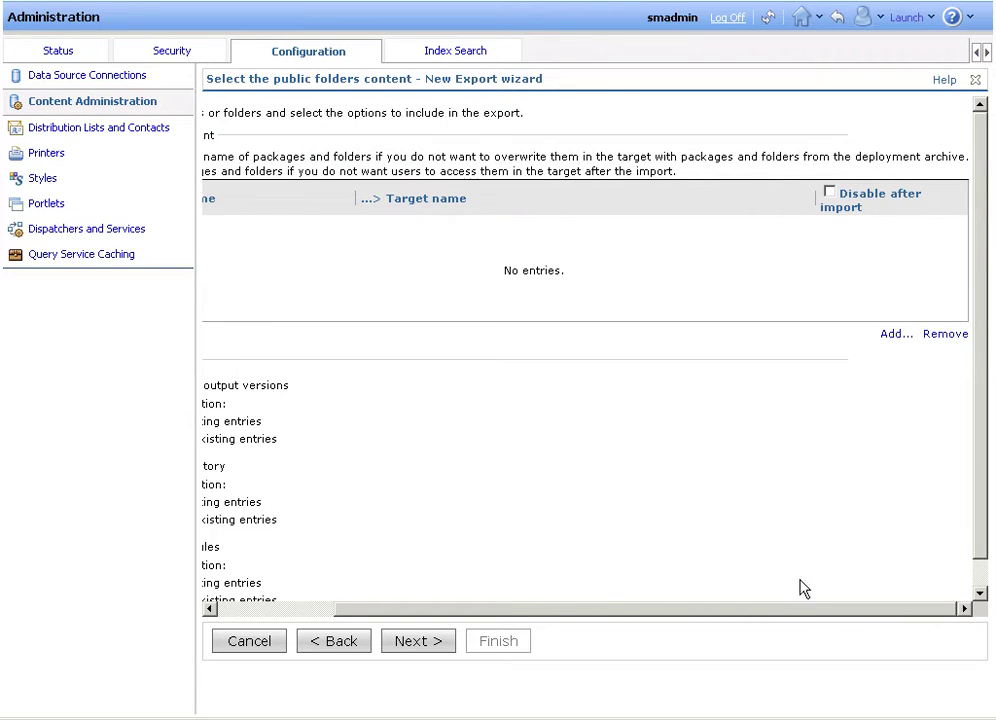
left_click(891, 335)
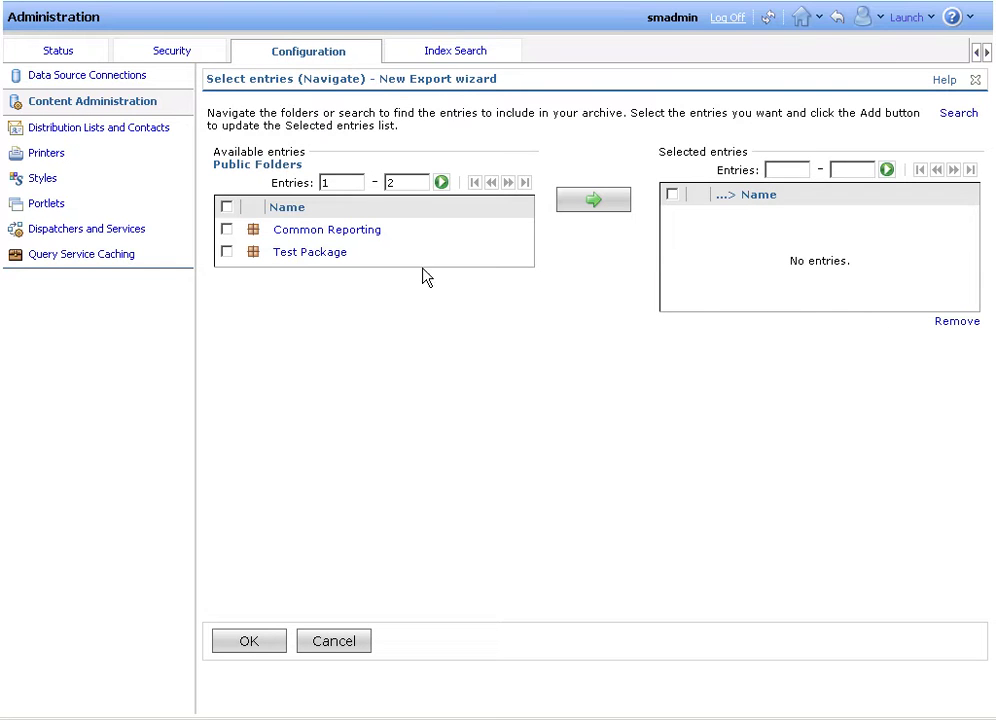
left_click(227, 252)
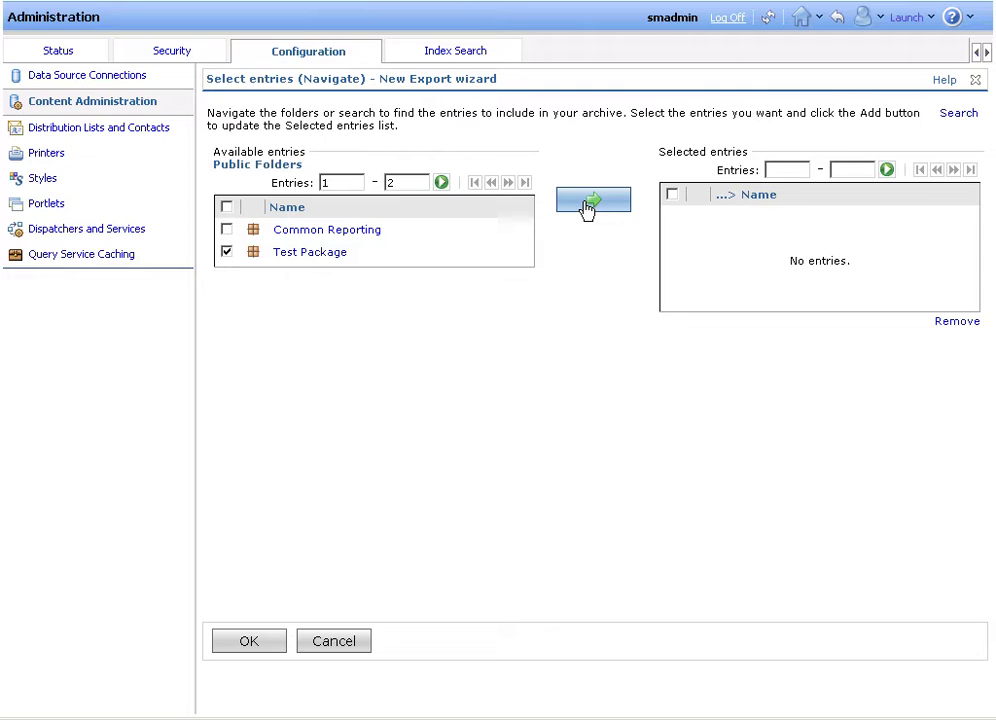
left_click(588, 205)
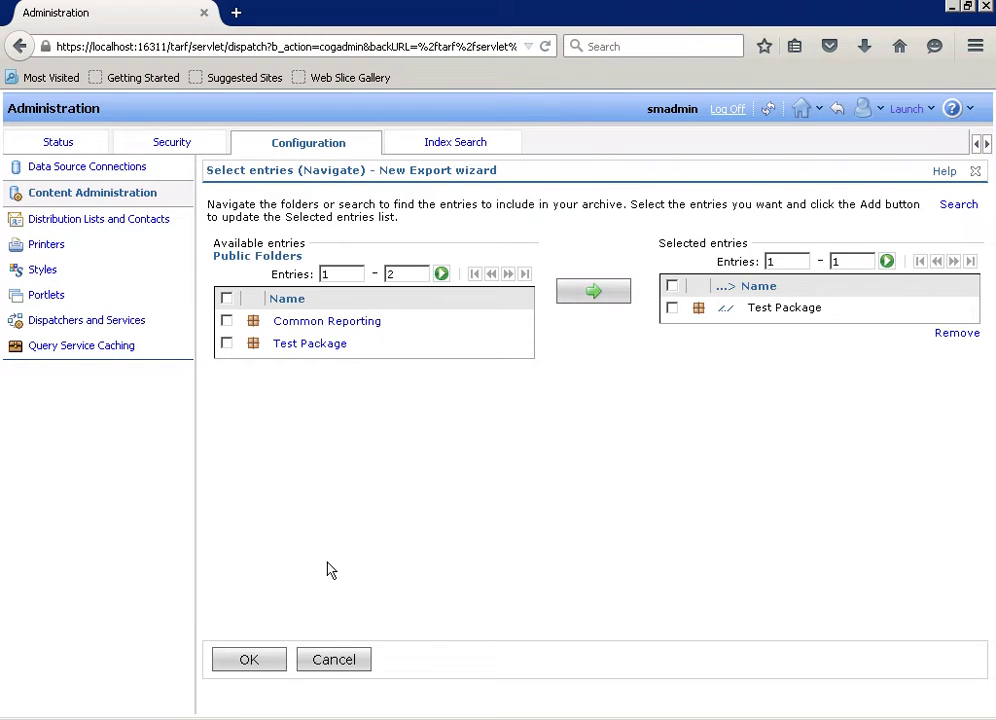
left_click(248, 660)
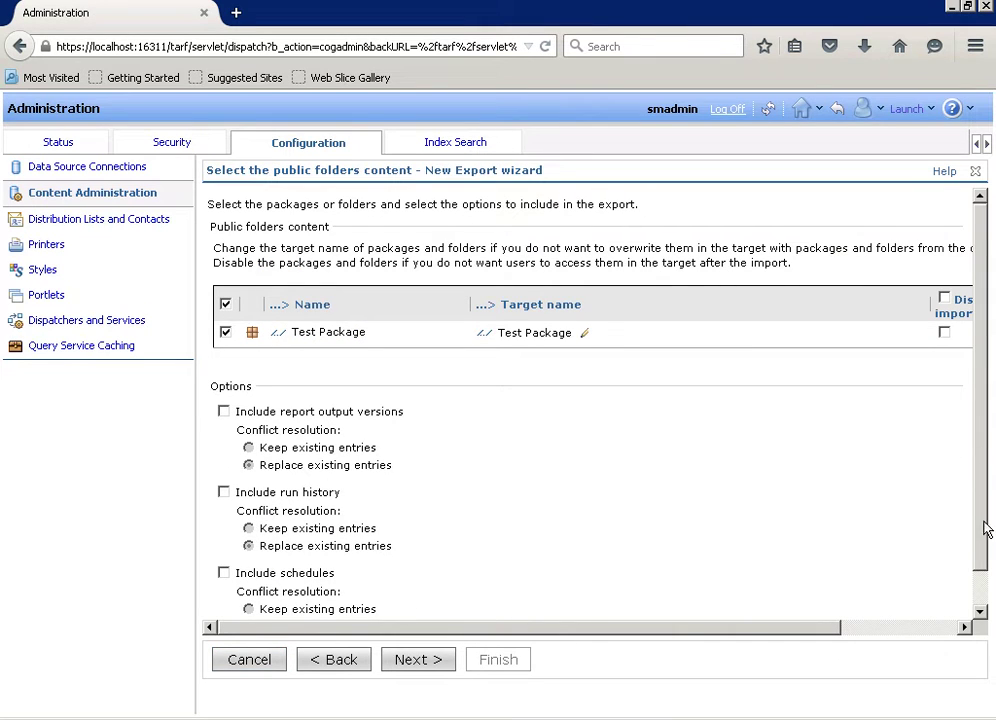
Accept the default content, directory and general options, and use a new unencrypted archive named Test Export
scroll(985, 558, "down", 2)
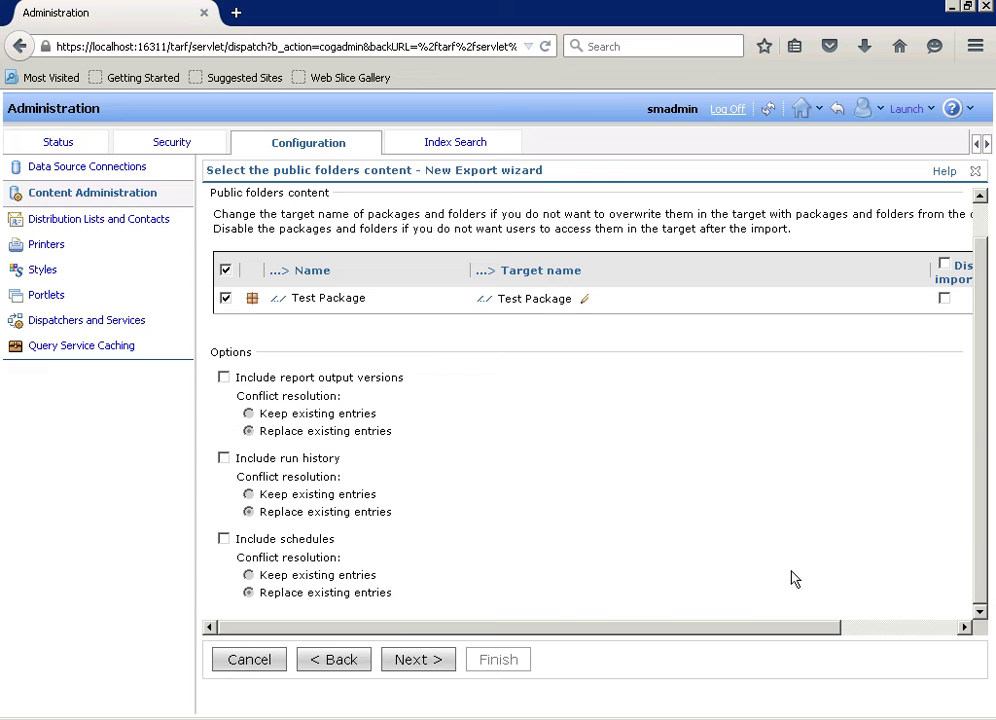
left_click(433, 662)
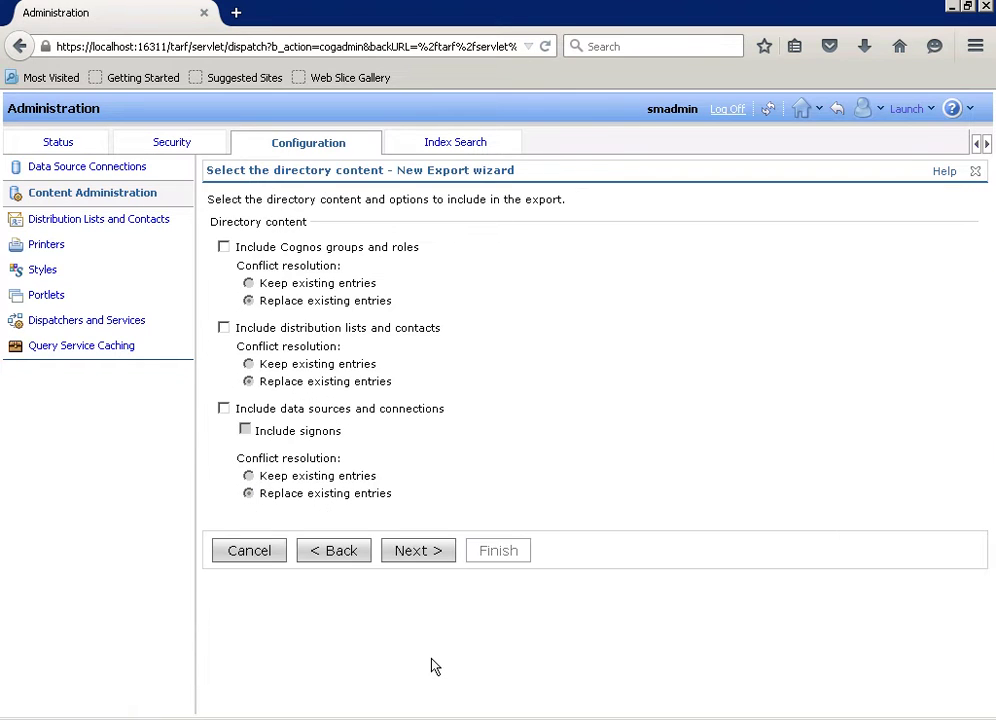
left_click(405, 553)
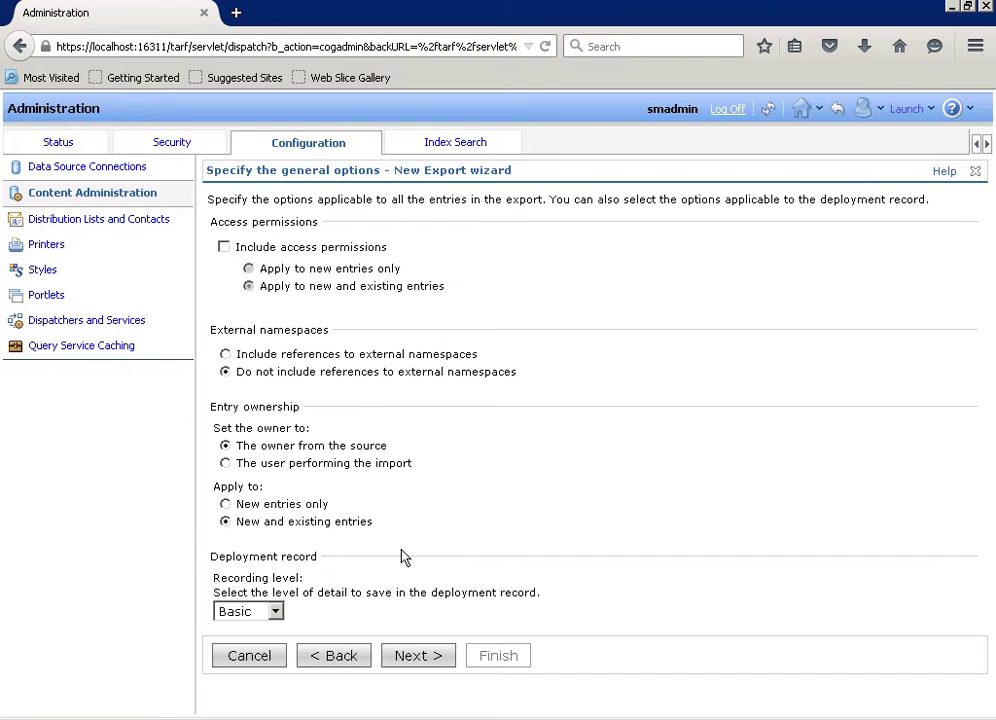
left_click(430, 659)
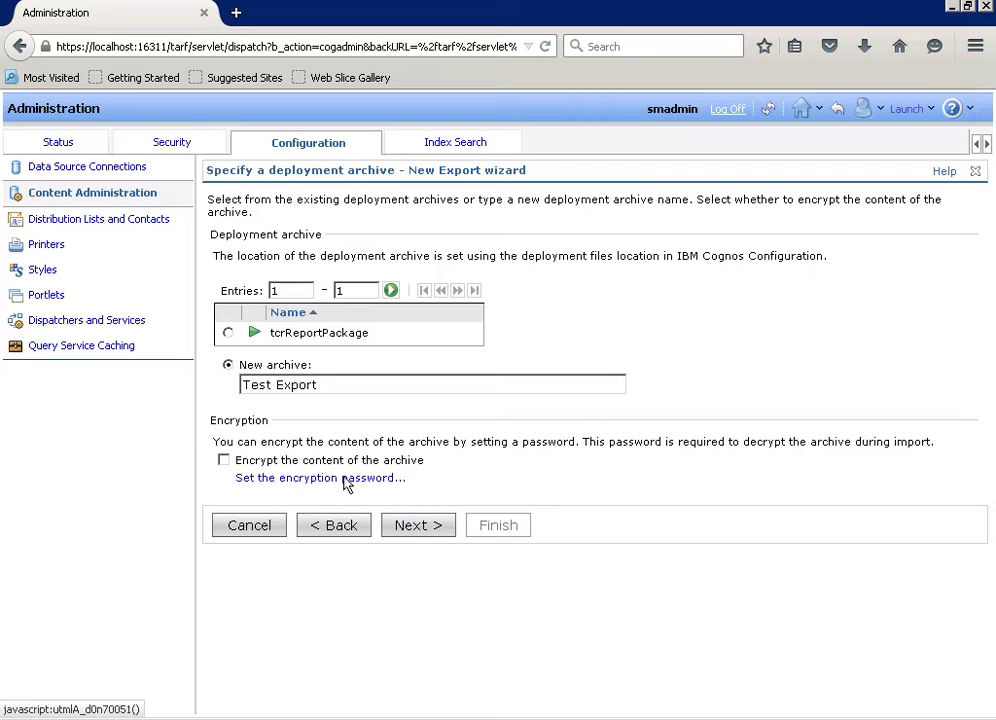
left_click(417, 533)
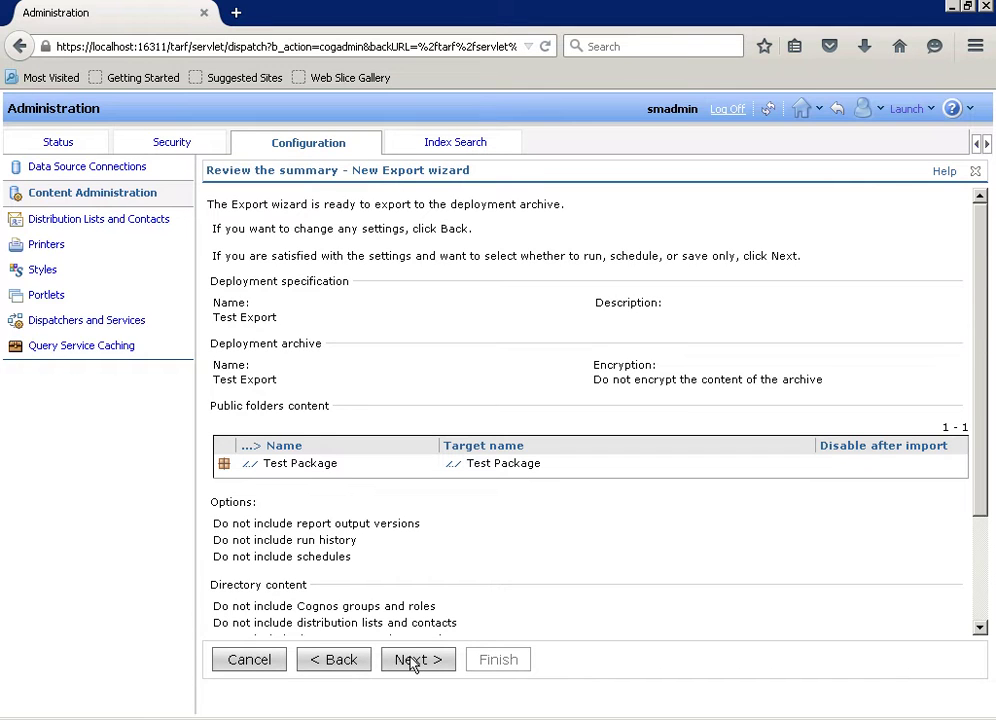
Save the export to run once and run it immediately without opening its details
left_click(410, 659)
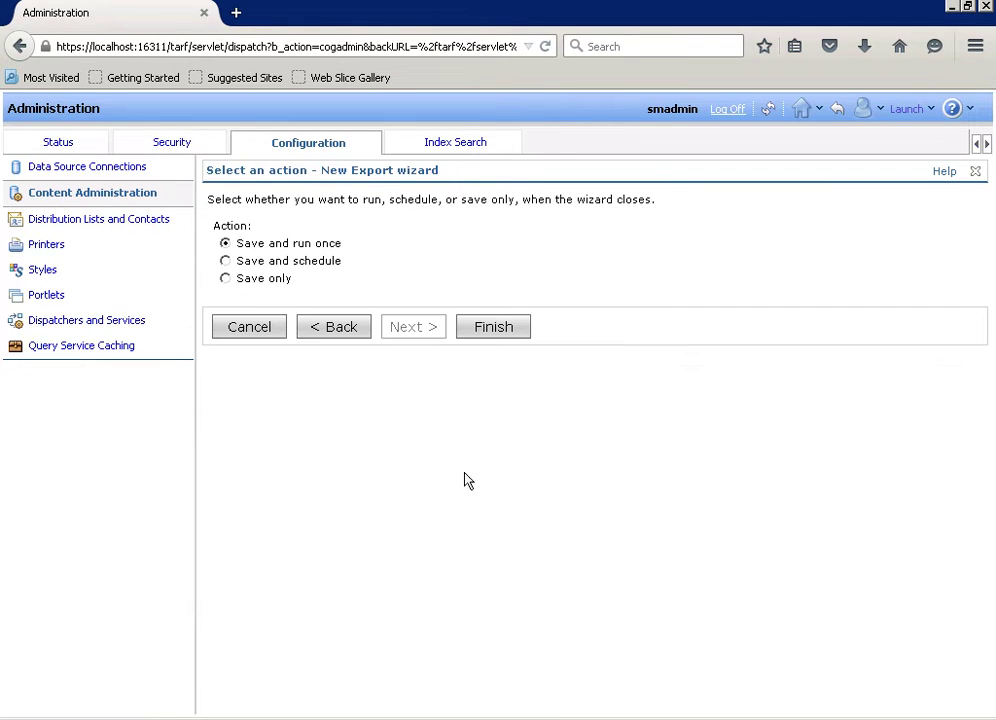
left_click(493, 338)
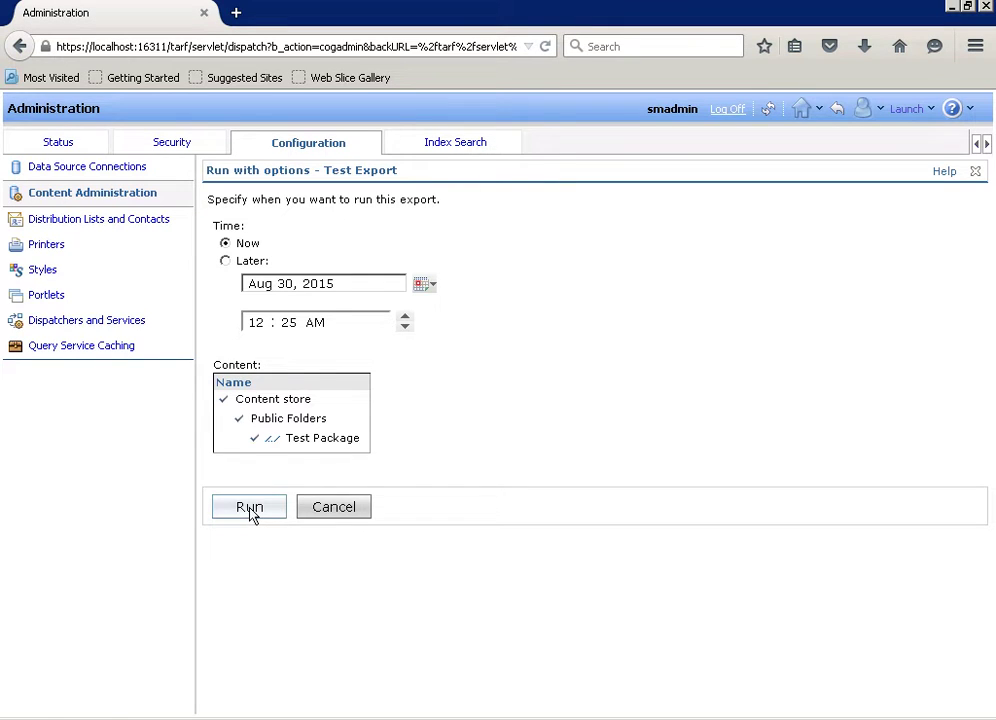
left_click(250, 510)
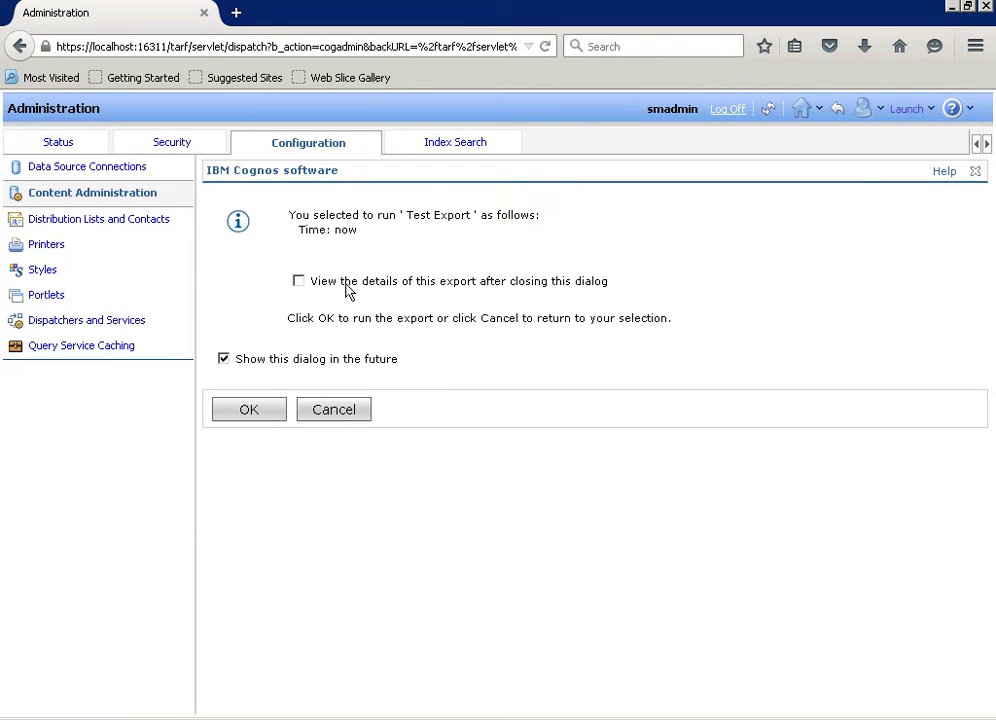
left_click(299, 282)
left_click(299, 282)
left_click(248, 412)
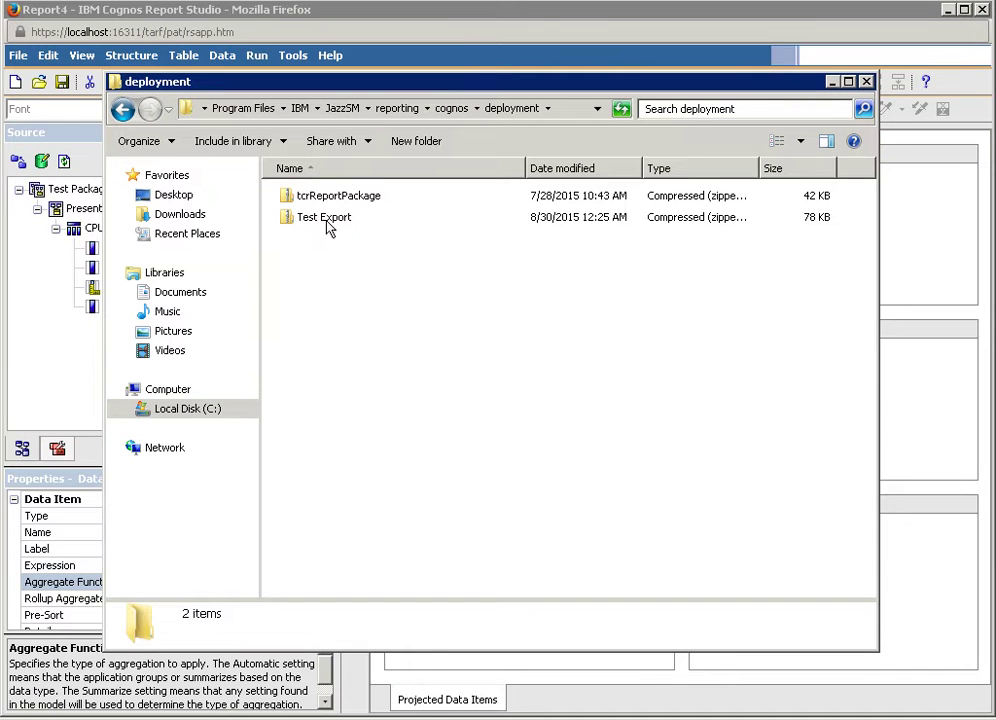
Inspect the Test Export archive and its available file actions in the Cognos deployment folder
left_click(327, 222)
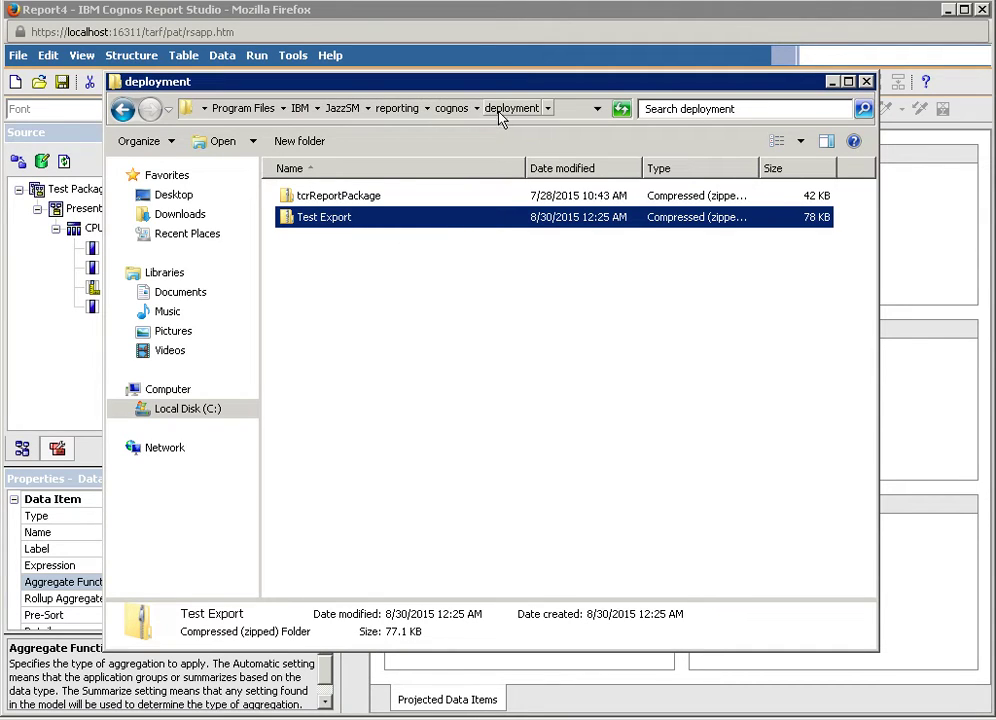
right_click(309, 225)
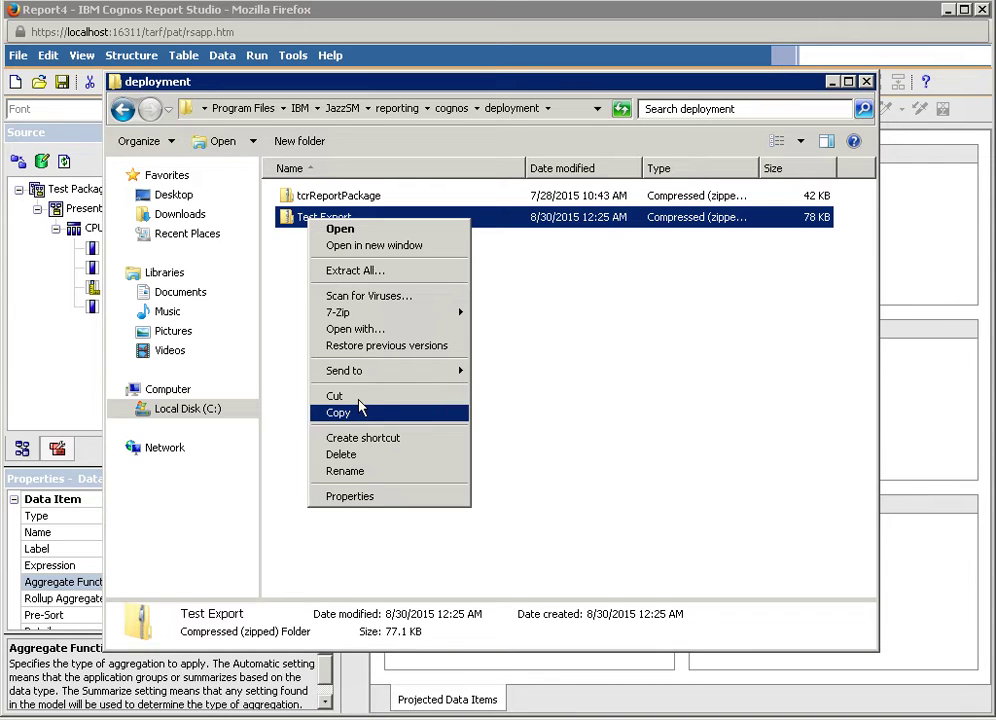
left_click(605, 340)
left_click(605, 340)
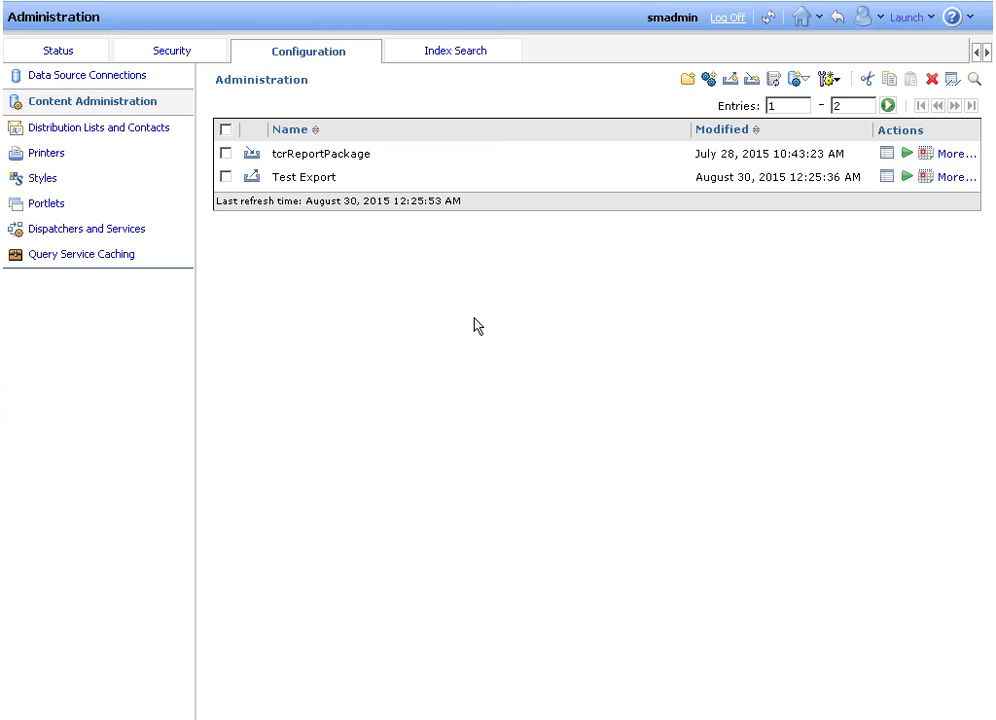
Start a new import in Content Administration from the Test Export deployment archive
left_click(117, 78)
left_click(117, 102)
left_click(752, 80)
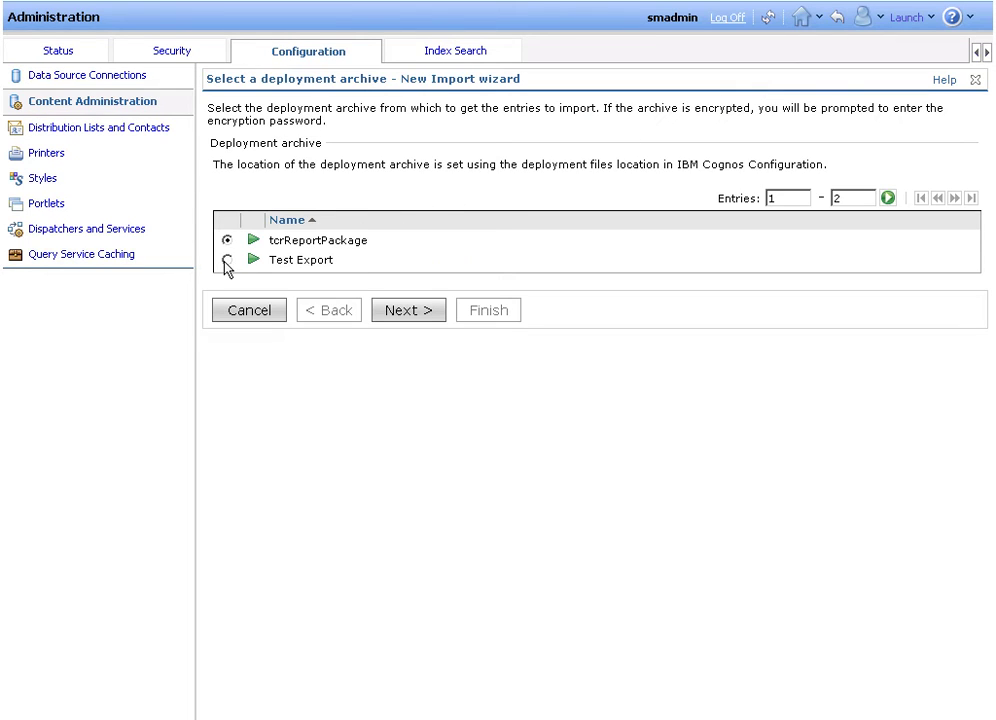
left_click(227, 259)
left_click(408, 316)
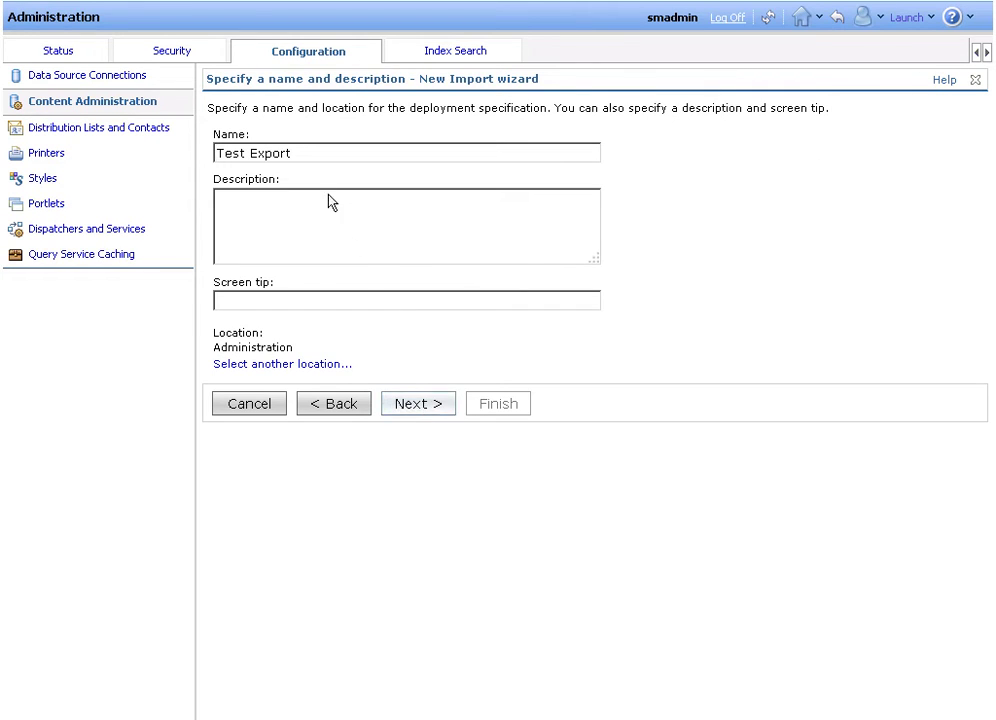
Name the import specification "Test Export1" and continue to its public folders content
left_click(302, 158)
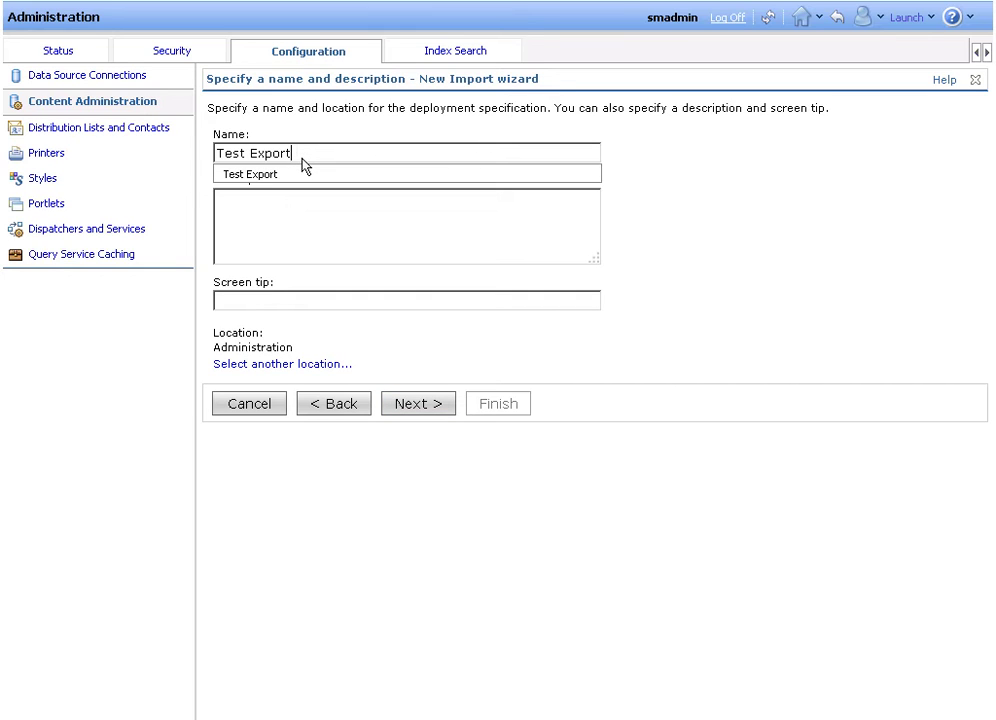
type("1")
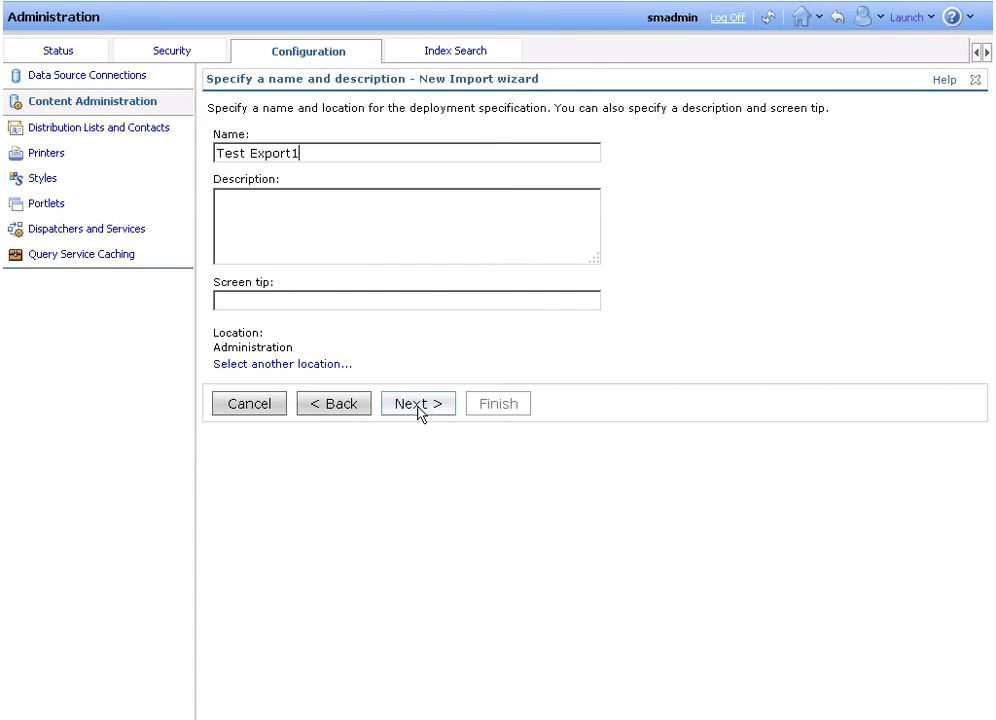
left_click(418, 406)
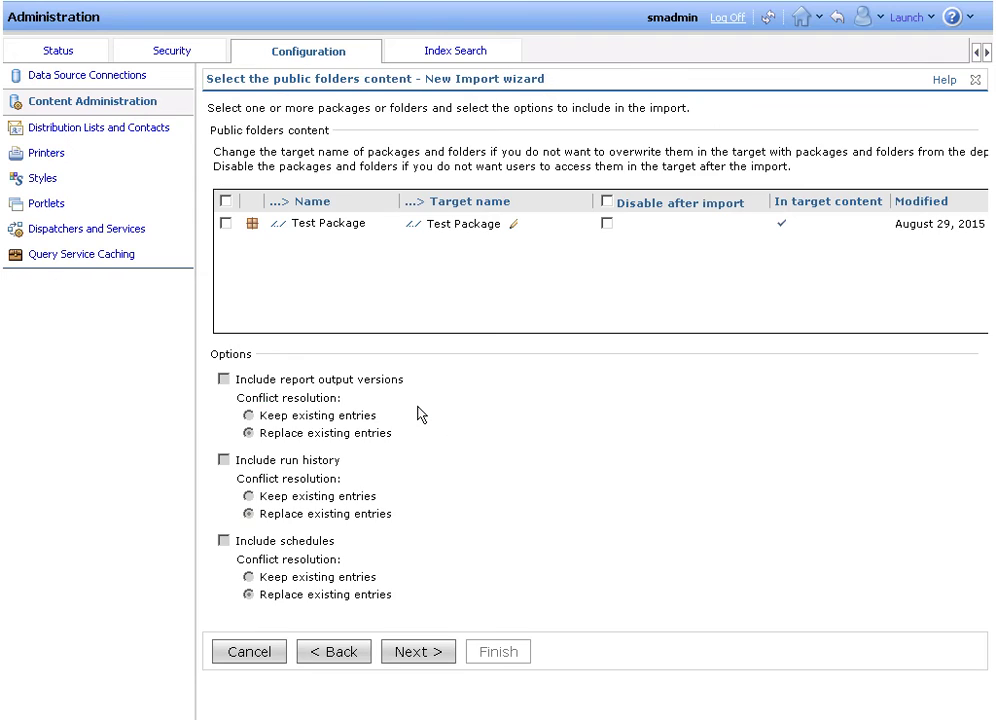
Include Test Package in the import and accept the default general options and summary
left_click(226, 226)
left_click(434, 652)
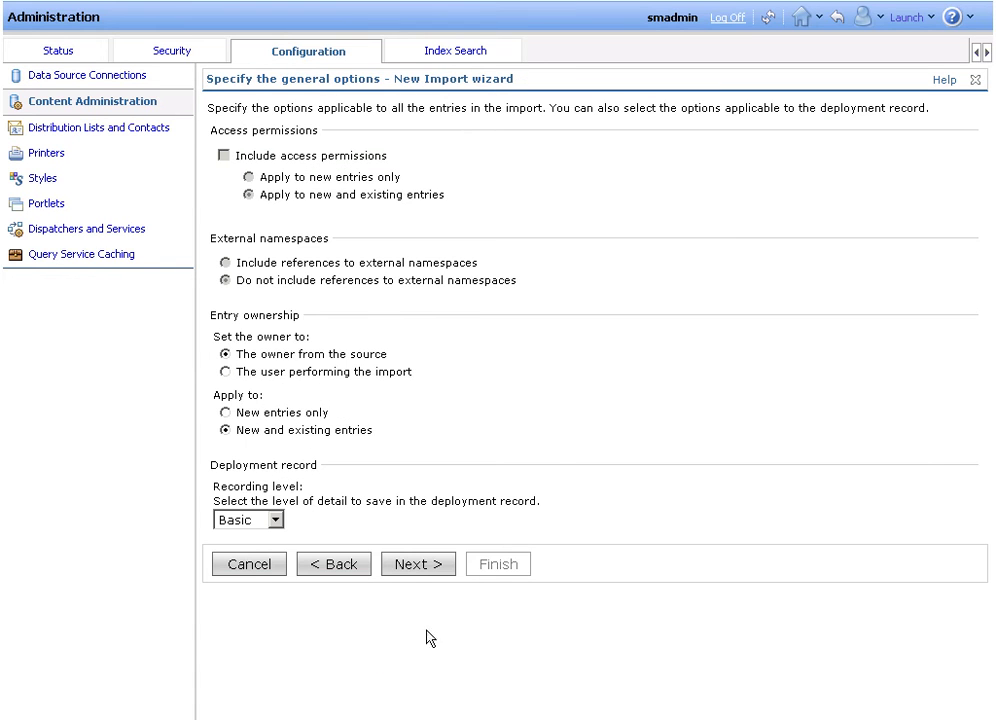
left_click(417, 570)
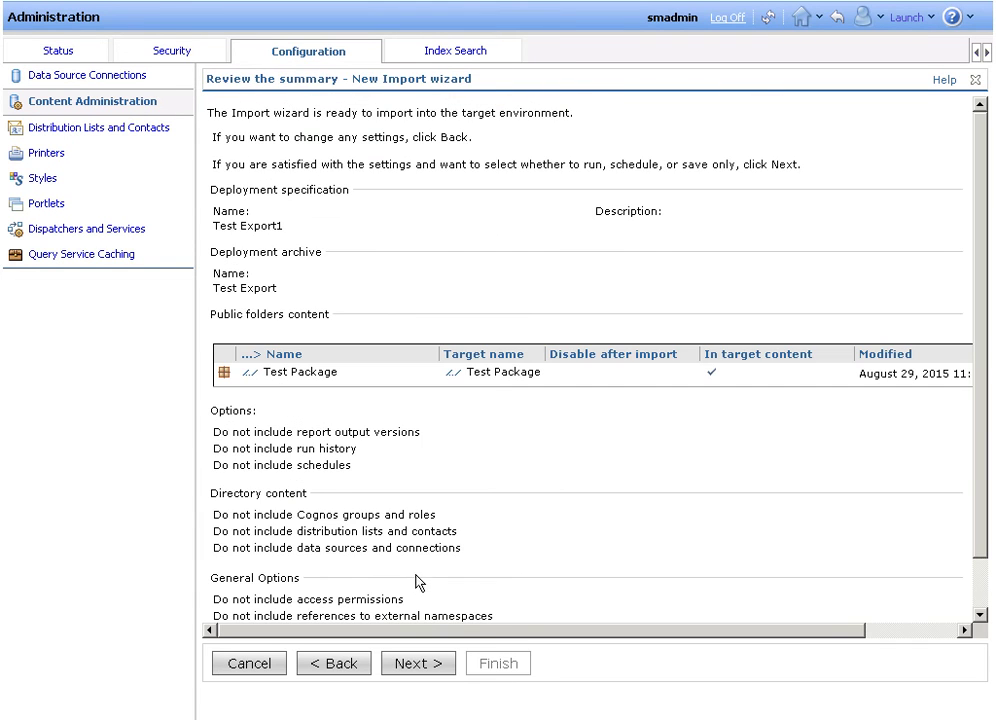
left_click(419, 665)
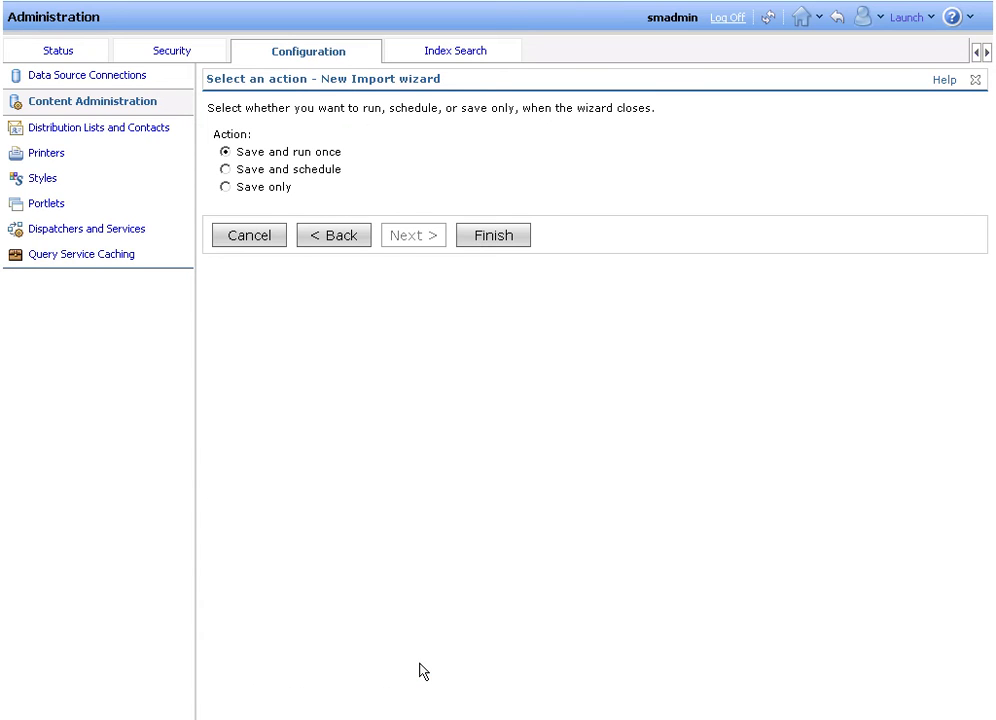
Save and run the import once now, keeping existing report specification versions, assigning new IDs and opting to view its details
left_click(493, 235)
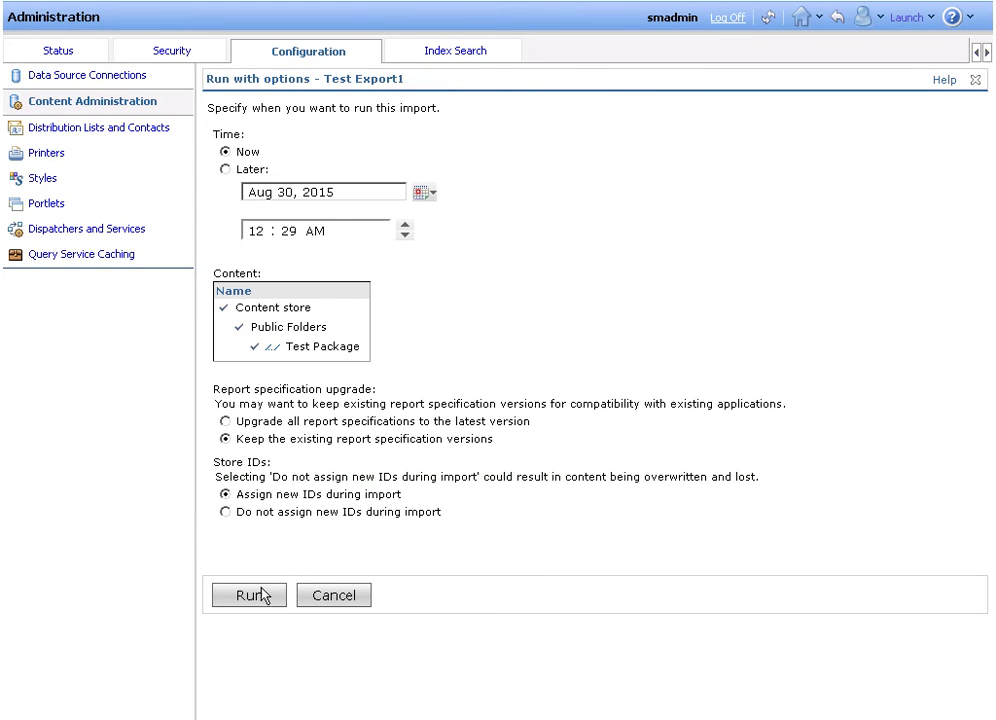
left_click(248, 595)
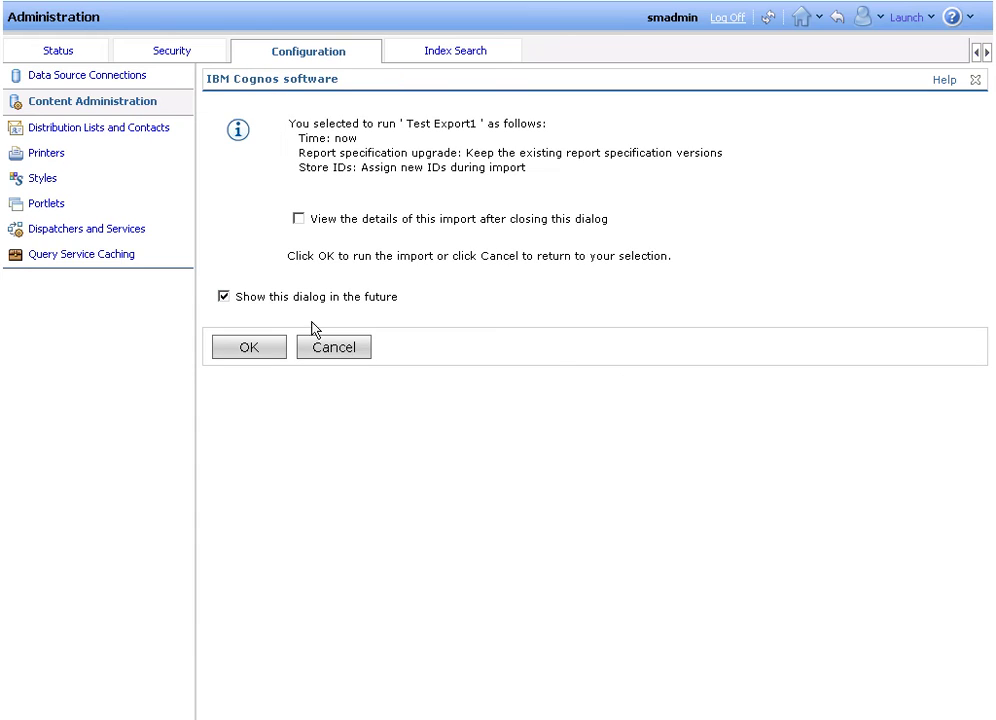
left_click(299, 219)
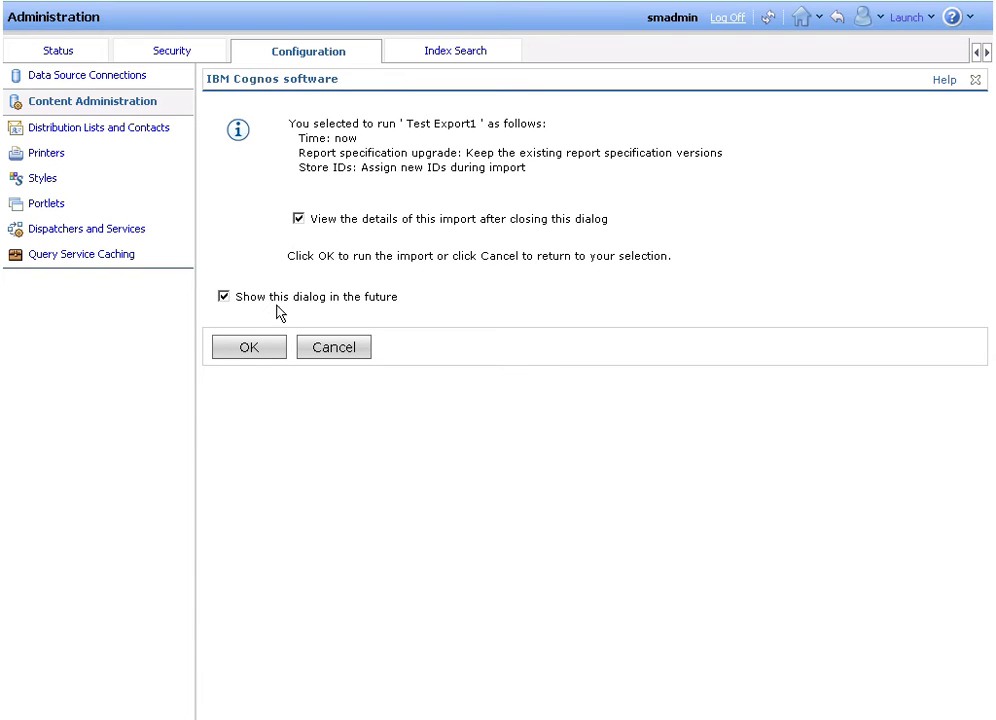
left_click(256, 348)
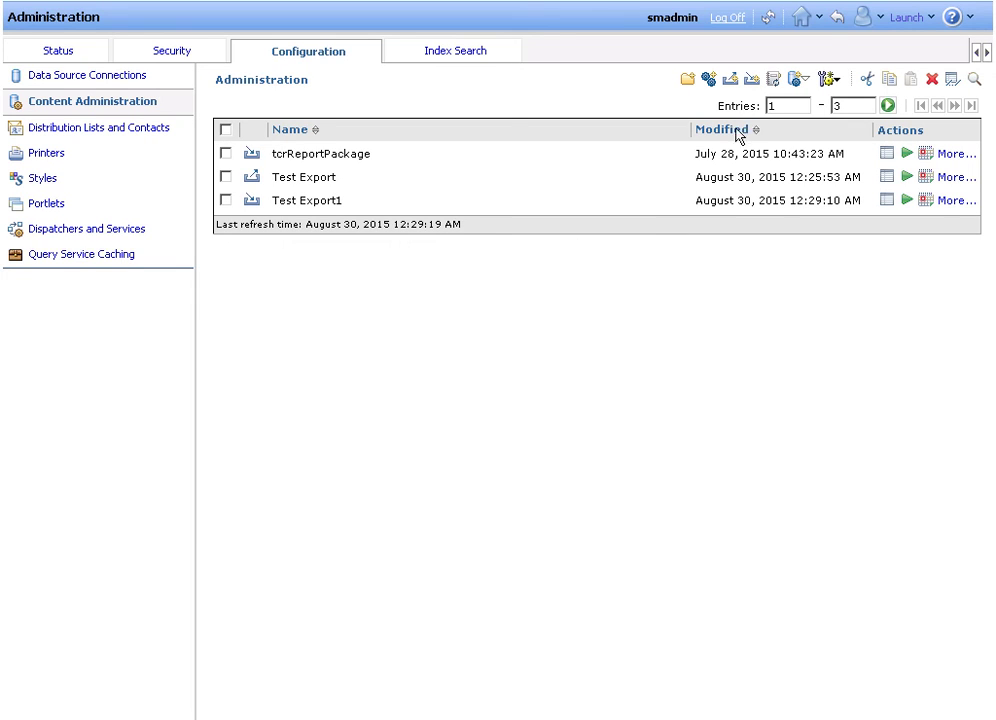
Refresh Public Folders on the portal home page and open Test Package to check its imported reports
left_click(800, 20)
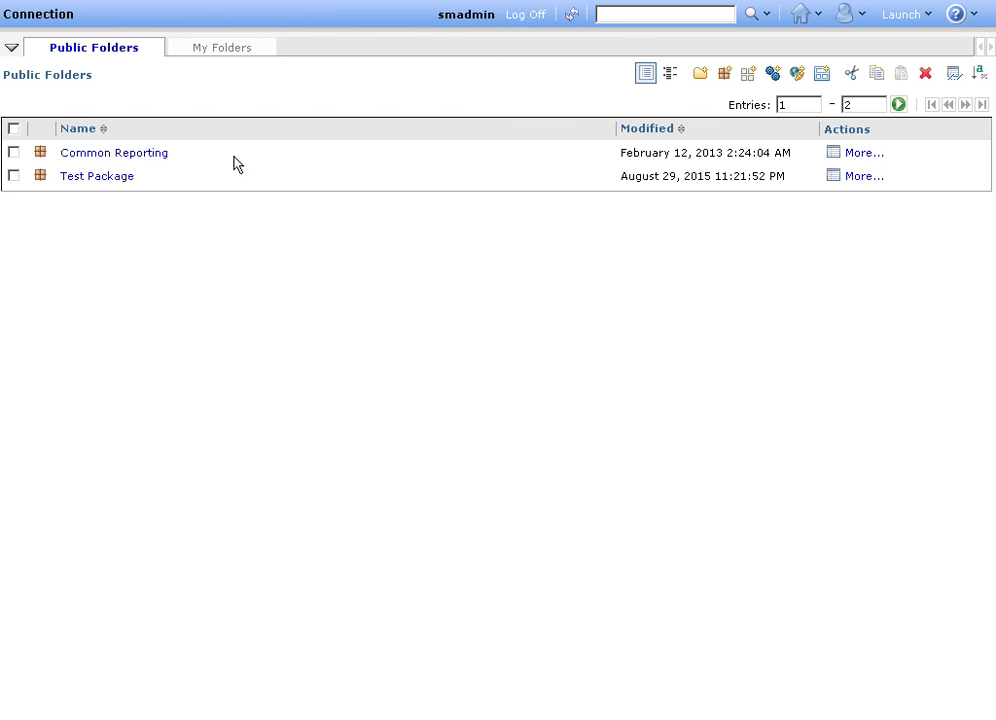
left_click(571, 17)
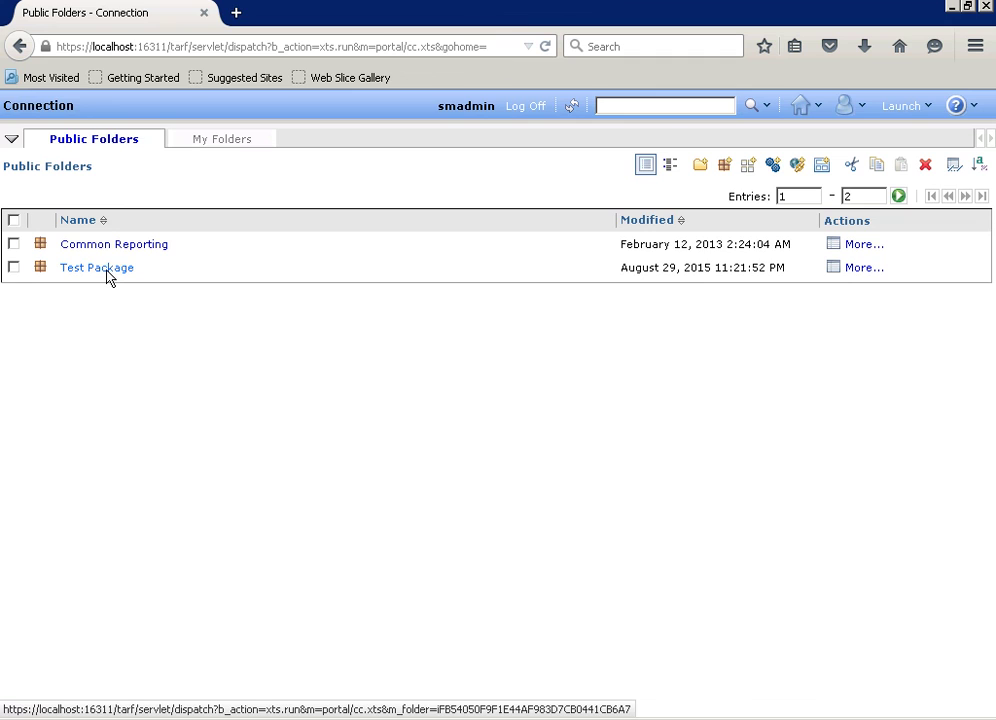
left_click(106, 270)
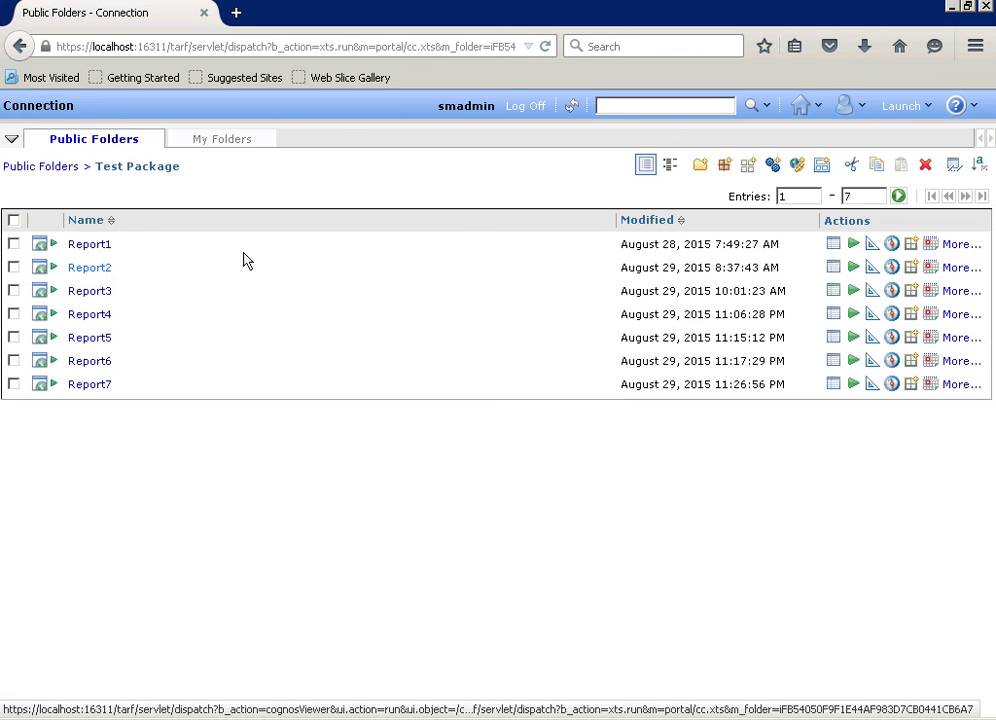